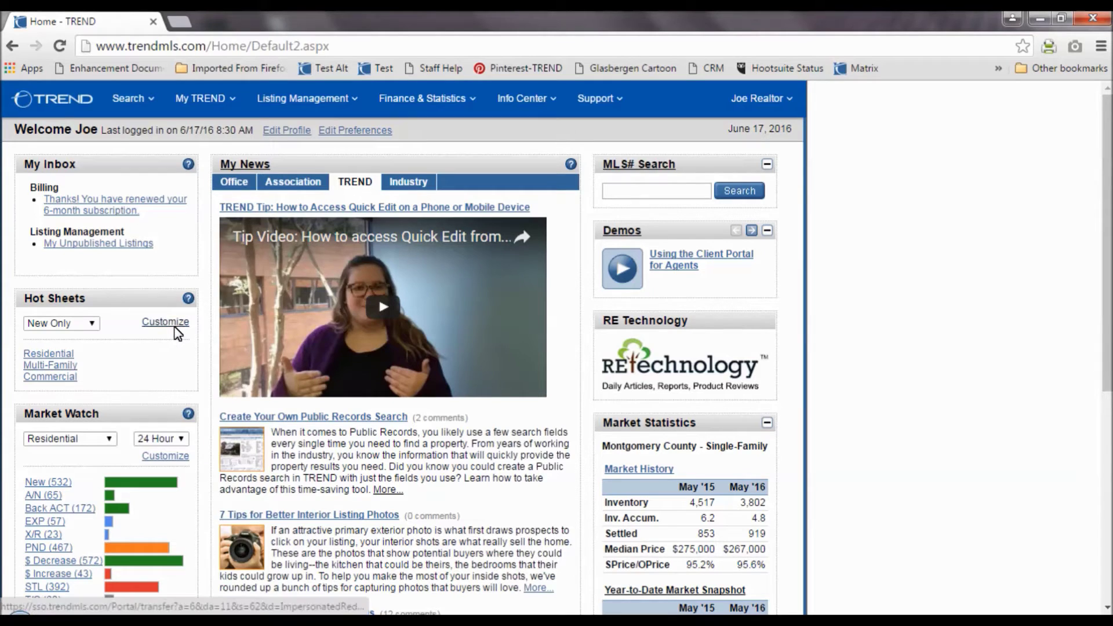
# Delete the Residential, Multi-Family and Commercial hot sheets, confirming each deletion
pyautogui.click(175, 327)
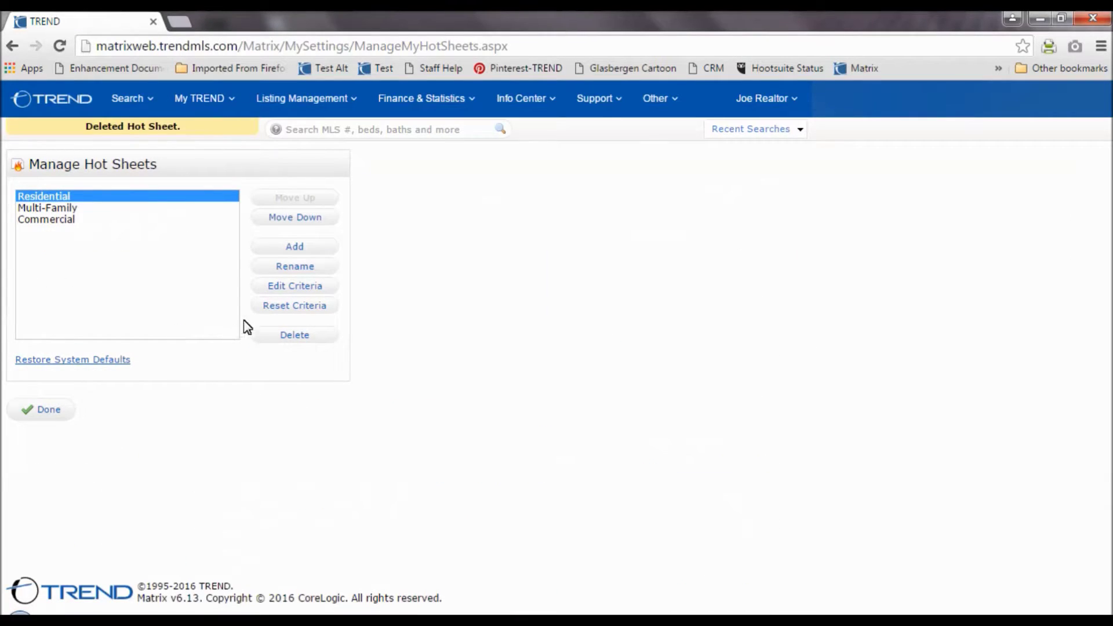
pyautogui.click(284, 337)
pyautogui.click(620, 141)
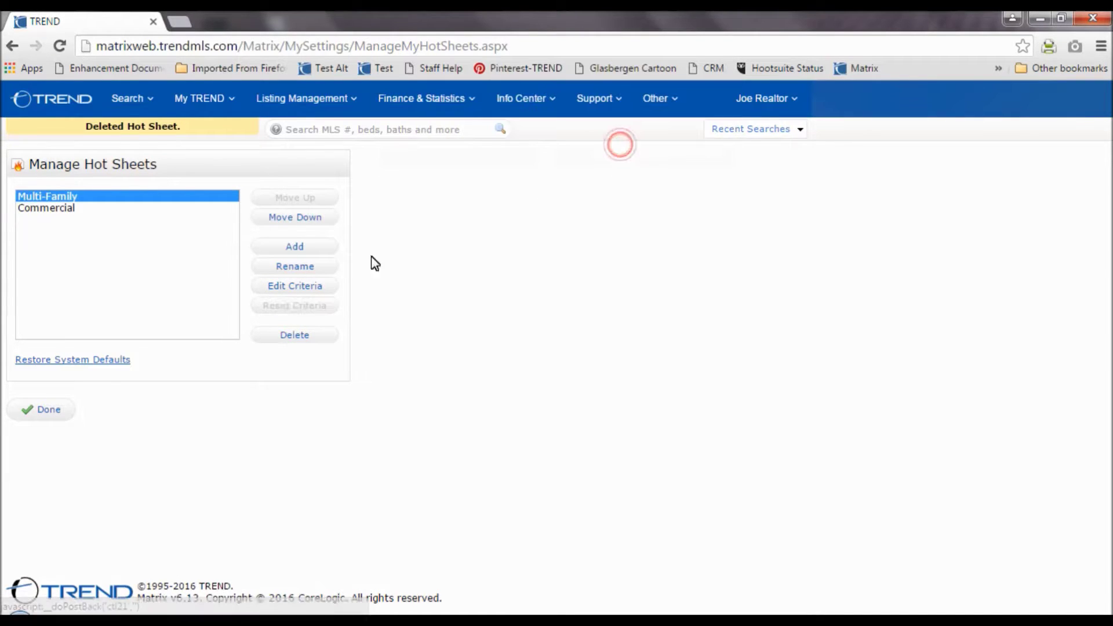
pyautogui.click(303, 344)
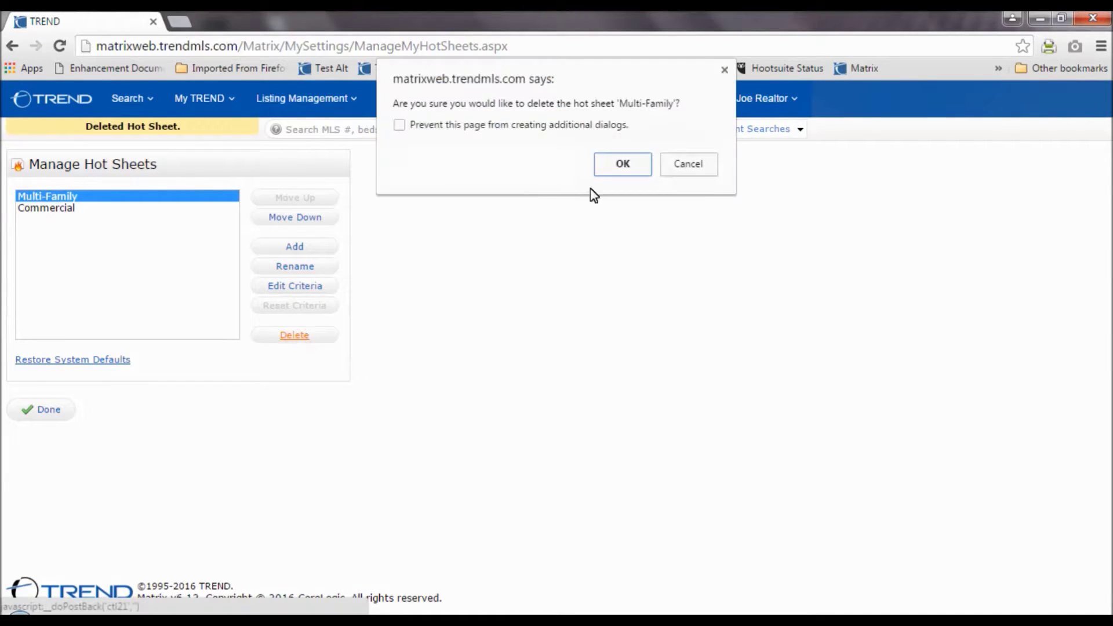
pyautogui.click(621, 168)
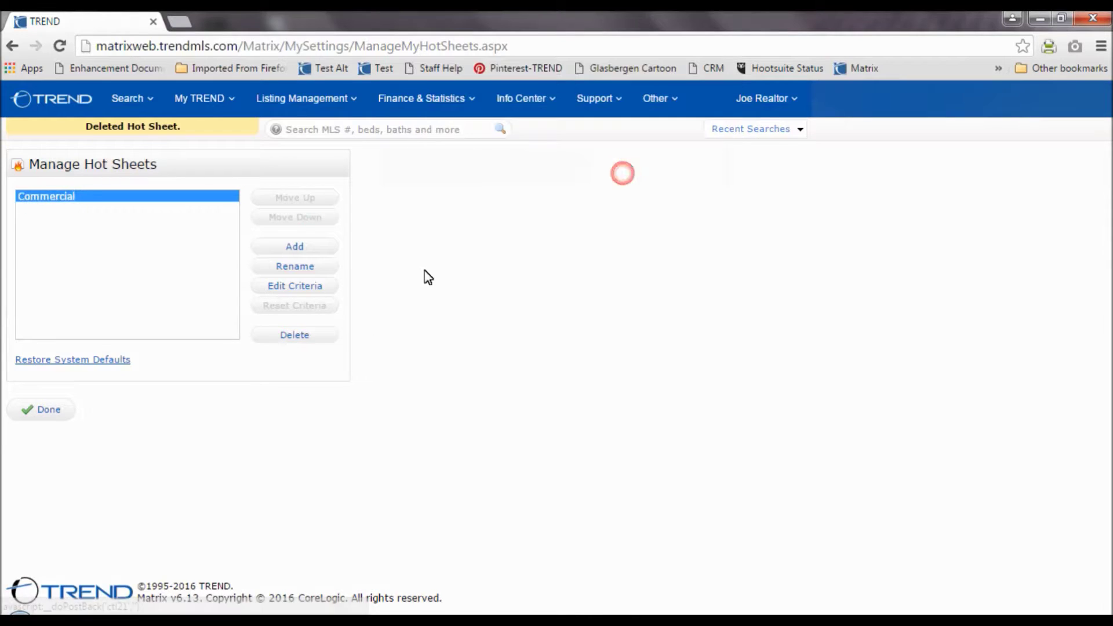
pyautogui.click(289, 339)
pyautogui.click(625, 167)
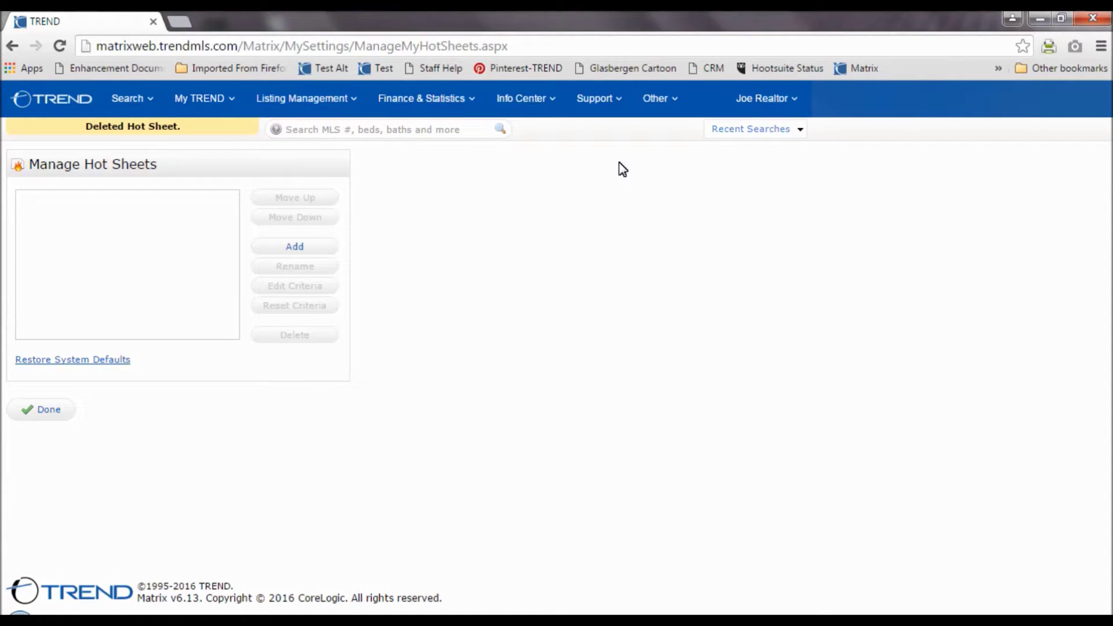
pyautogui.click(289, 248)
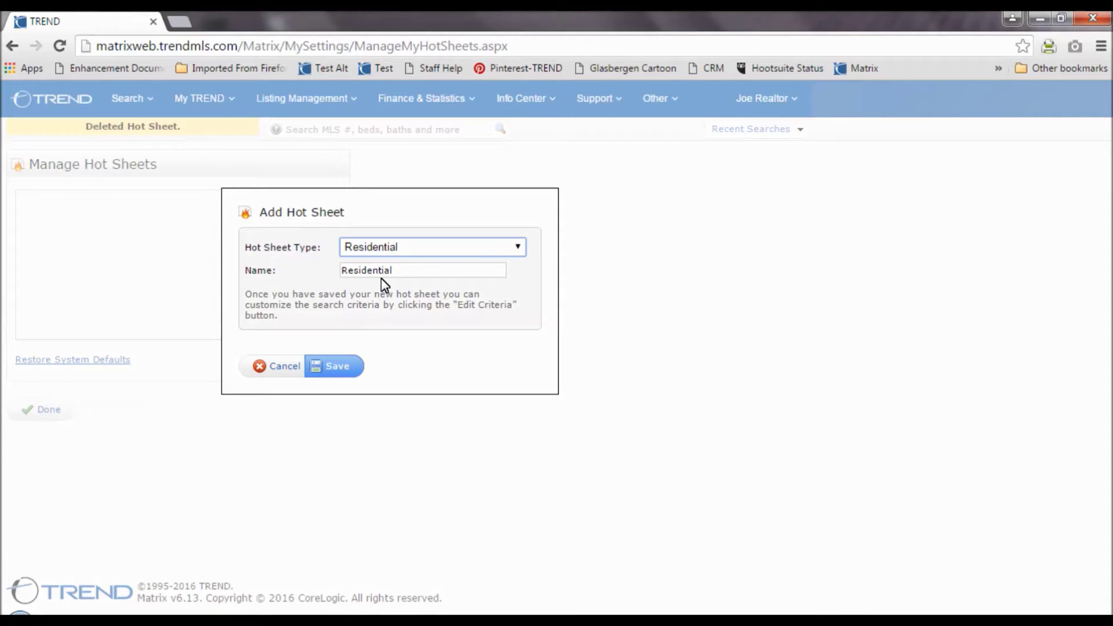
# Create a new hot sheet of type Residential and save it
pyautogui.click(419, 248)
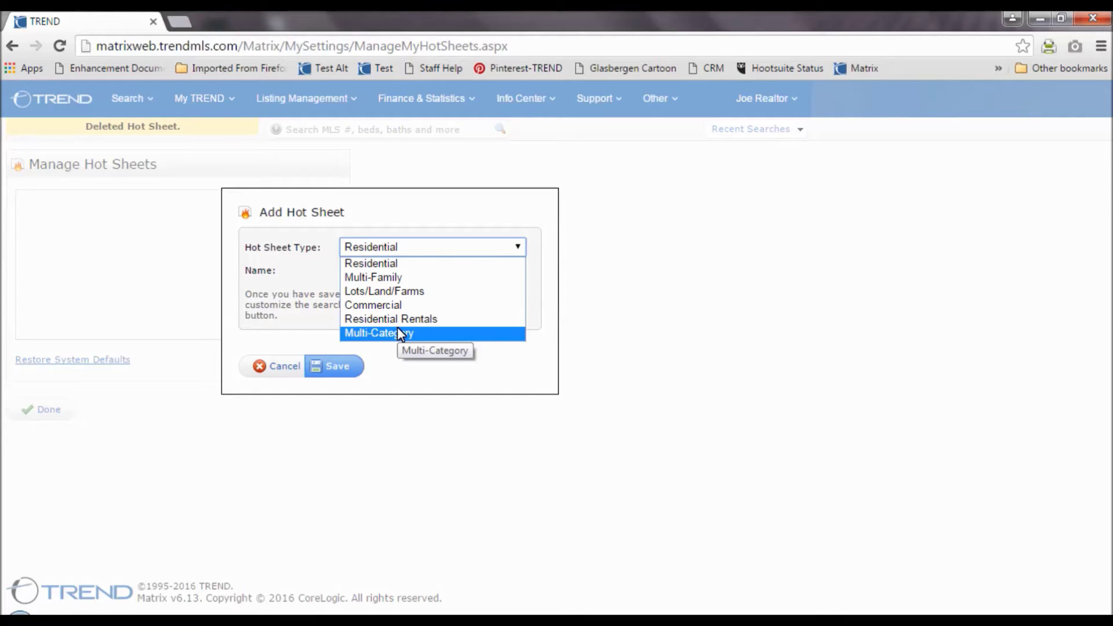
pyautogui.click(398, 264)
pyautogui.click(347, 369)
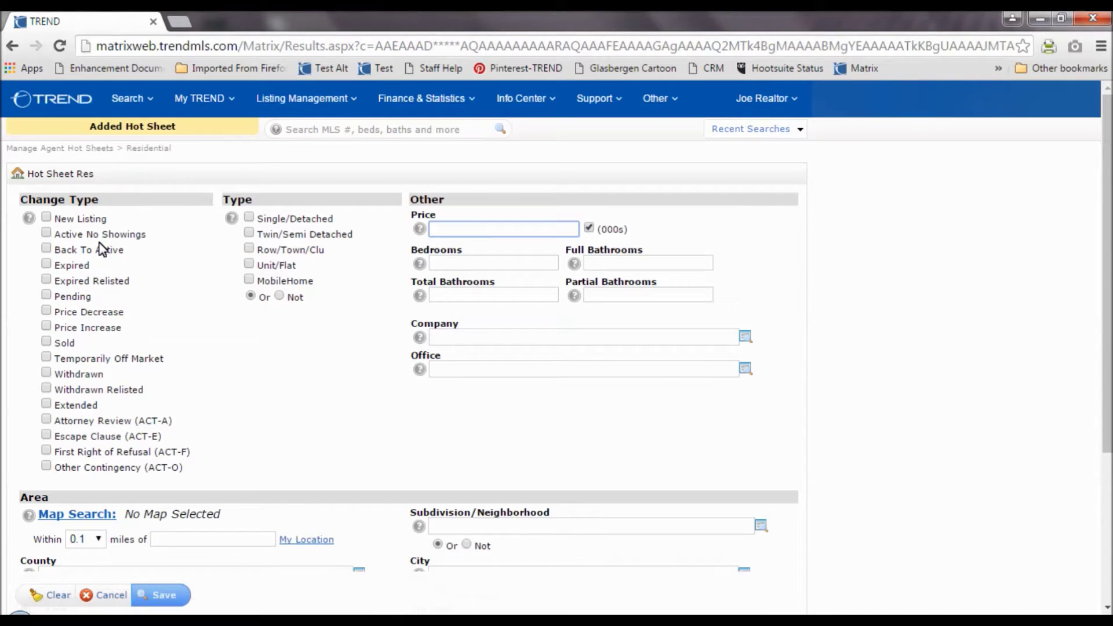
# Check New Listing, Active No Showings, Back To Active, Pending, Sold, Withdrawn, Temporarily Off Market and Other Contingency
pyautogui.click(47, 217)
pyautogui.click(46, 234)
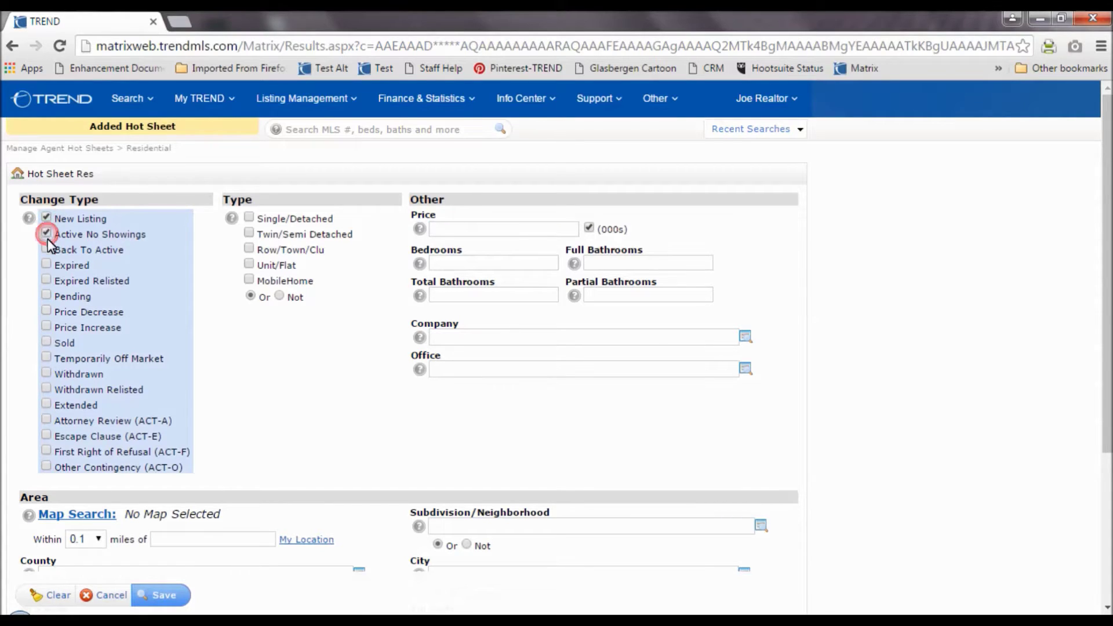
pyautogui.click(46, 249)
pyautogui.click(46, 295)
pyautogui.click(46, 342)
pyautogui.click(46, 374)
pyautogui.click(47, 358)
pyautogui.click(47, 467)
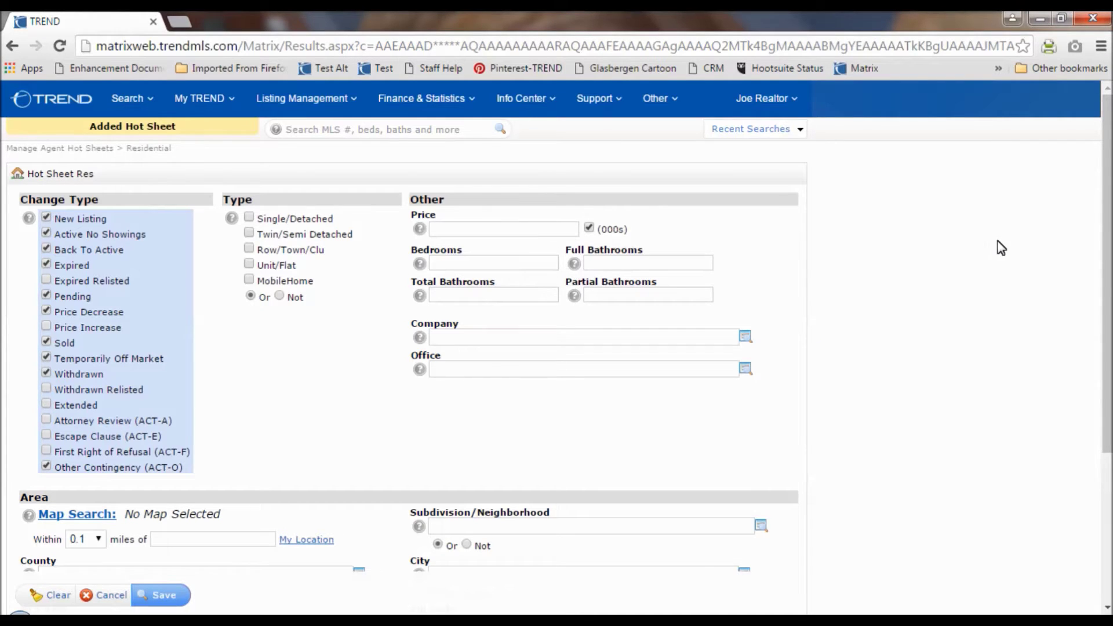
pyautogui.scroll(-4, 1109, 277)
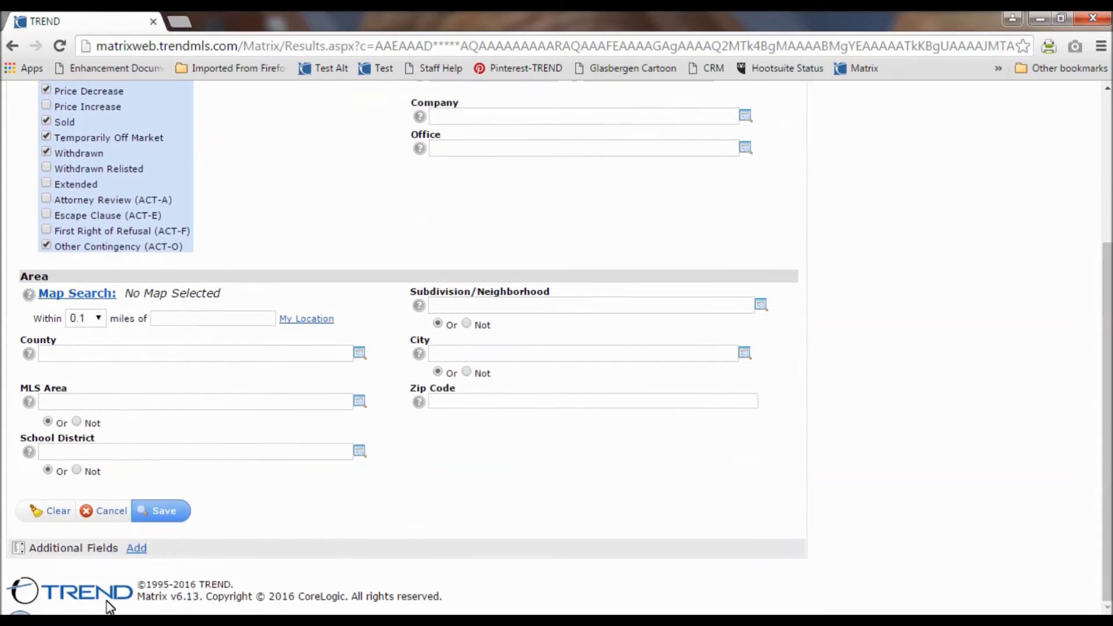
# Add MLS Areas 19114, 19115 and 19116 to the criteria and save them
pyautogui.click(90, 402)
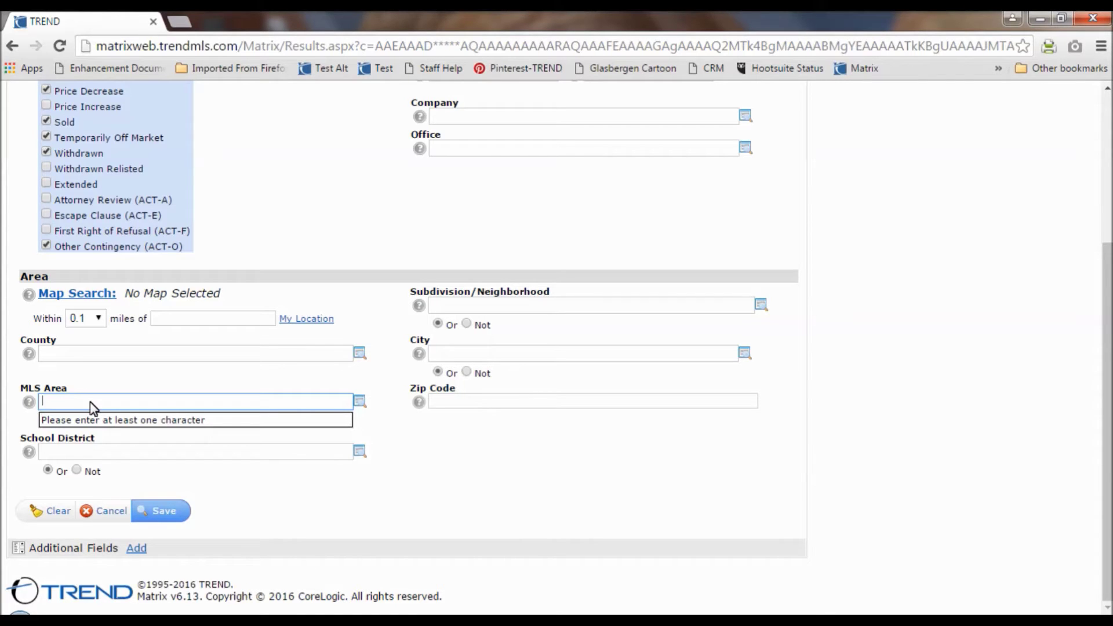
pyautogui.write('19114')
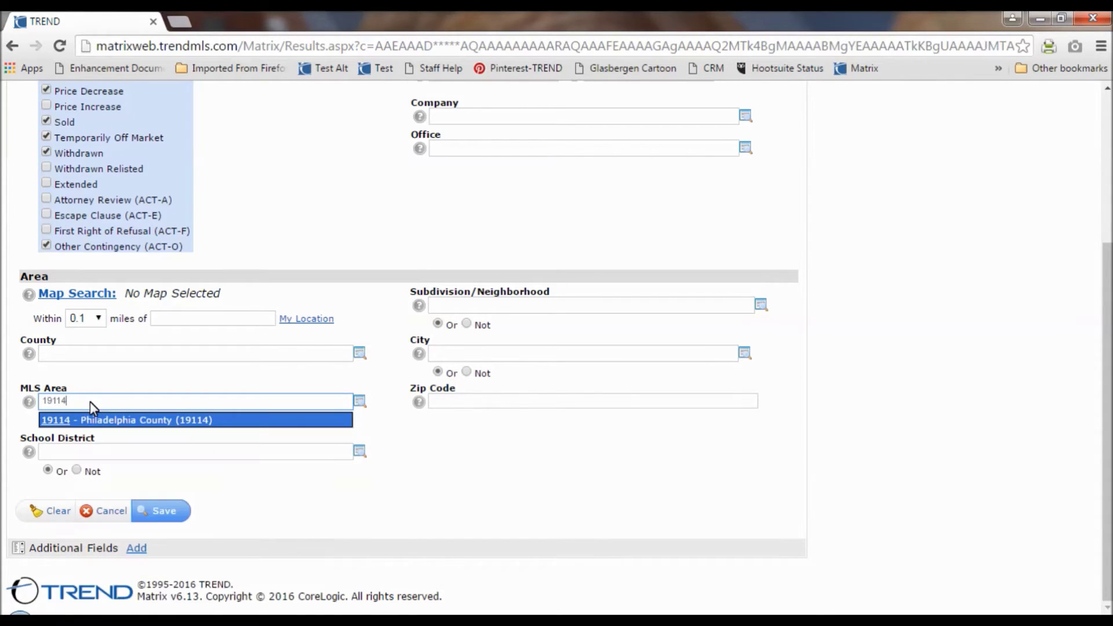
pyautogui.press('Return')
pyautogui.write('19115')
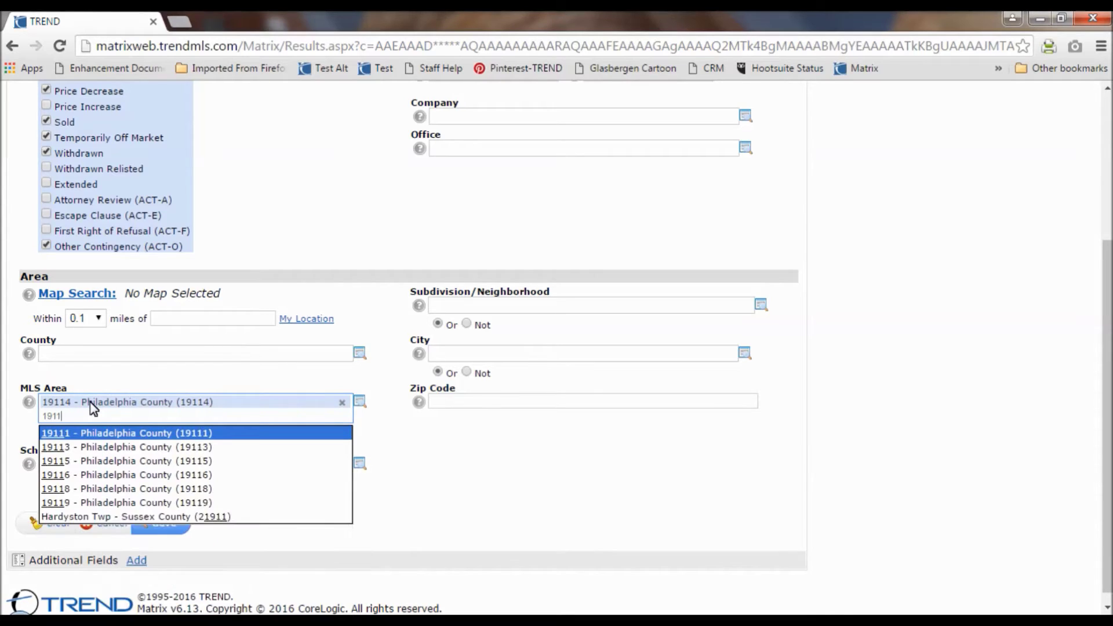
pyautogui.press('Return')
pyautogui.write('19116')
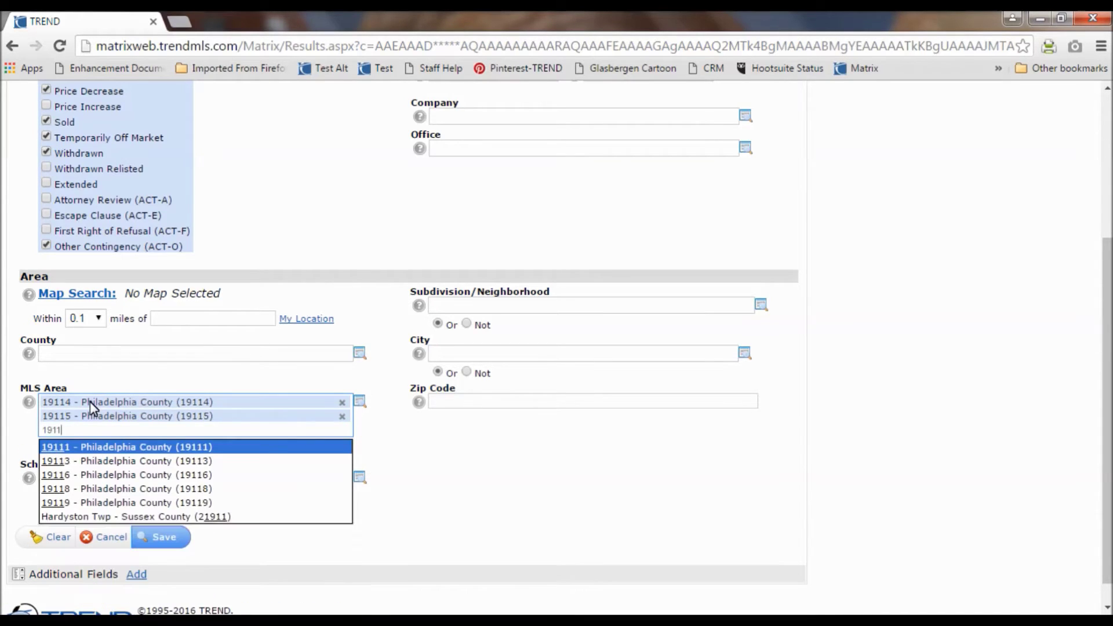
pyautogui.press('Return')
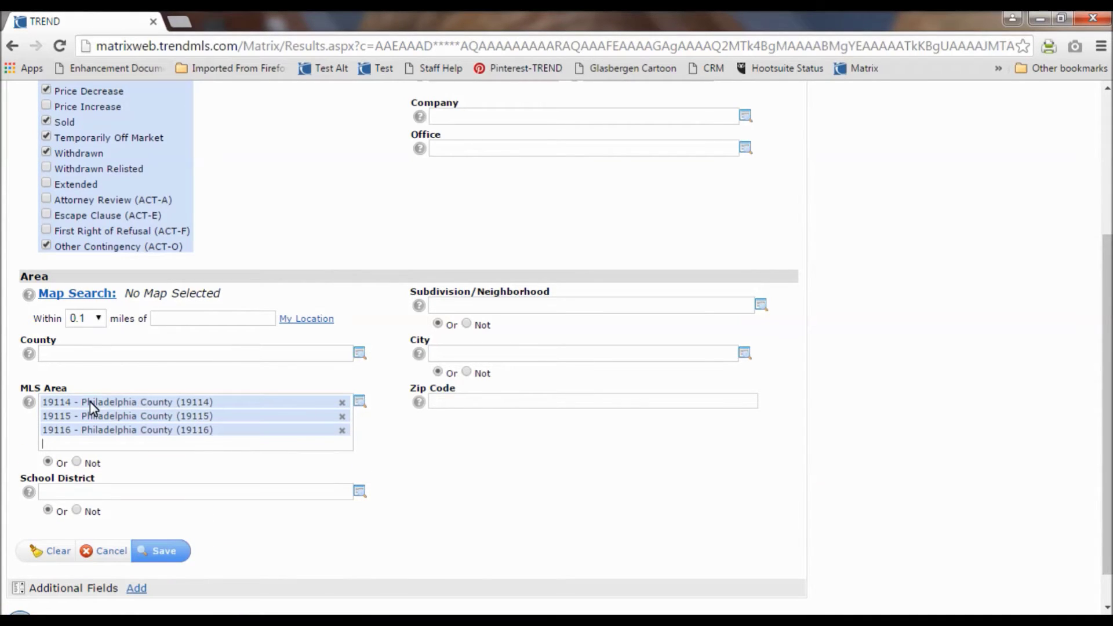
pyautogui.click(160, 551)
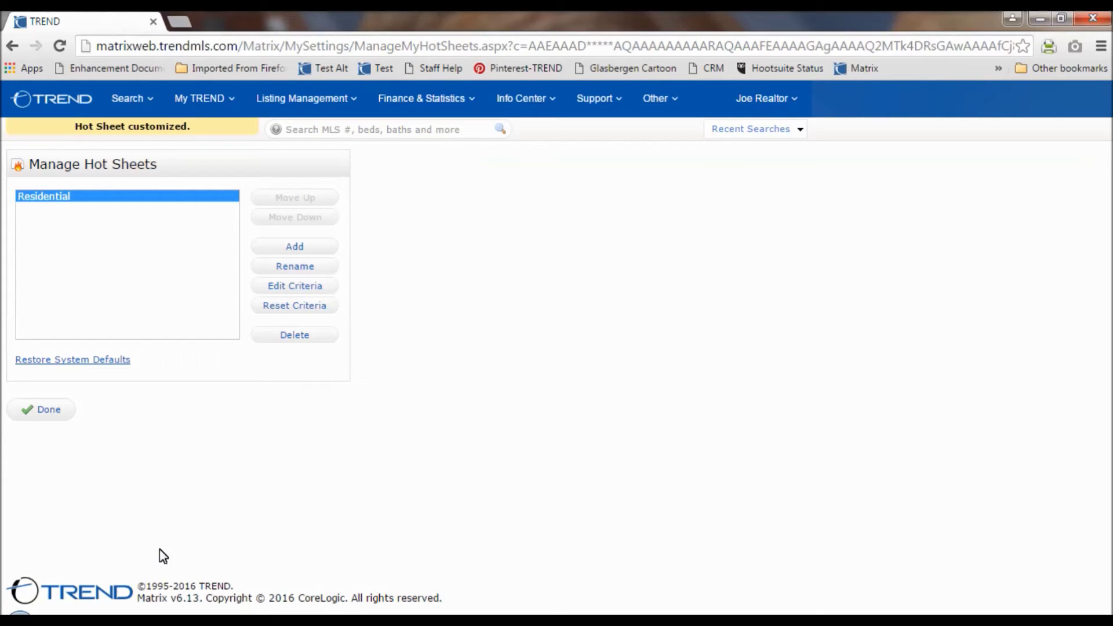
# Rename the hot sheet from Residential to 'NE Philly Hot Sheet' and return home
pyautogui.click(278, 270)
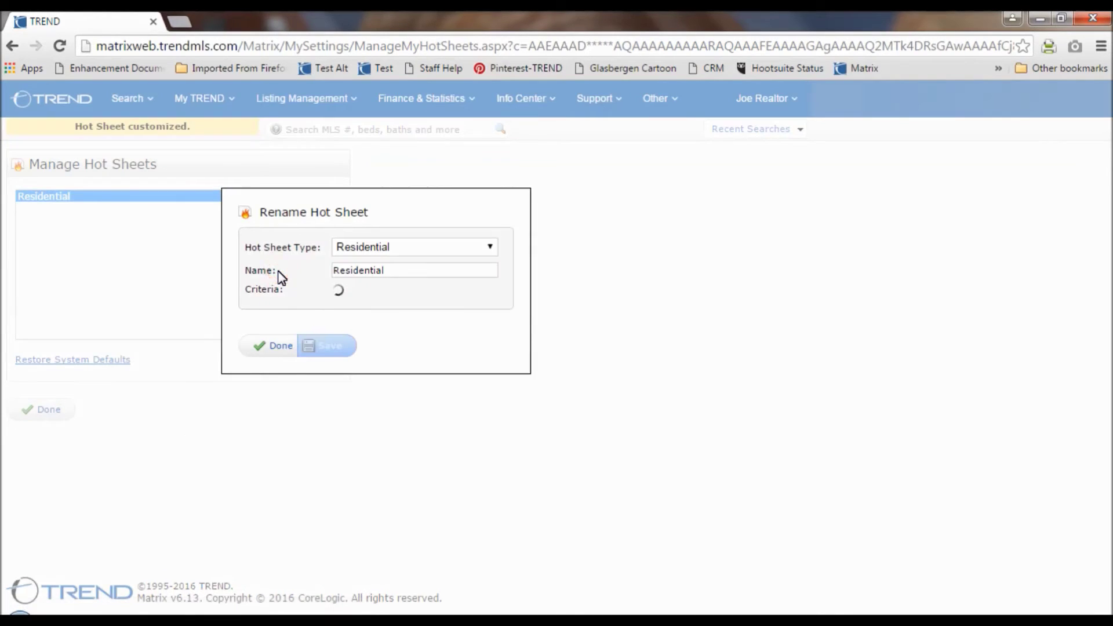
pyautogui.doubleClick(351, 284)
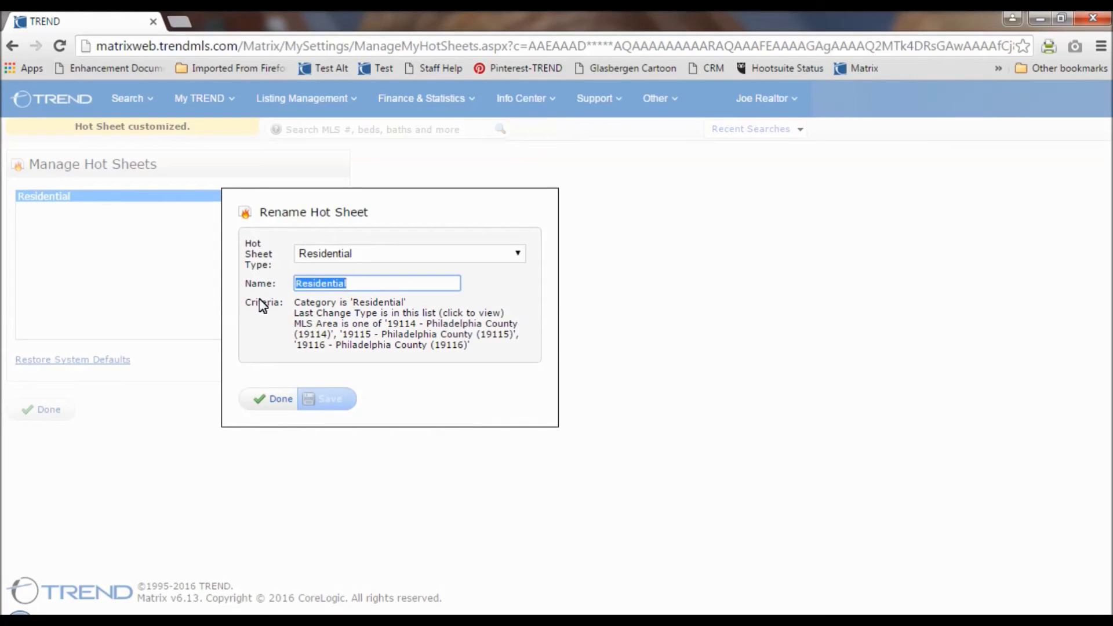
pyautogui.write('NE Philly Ho')
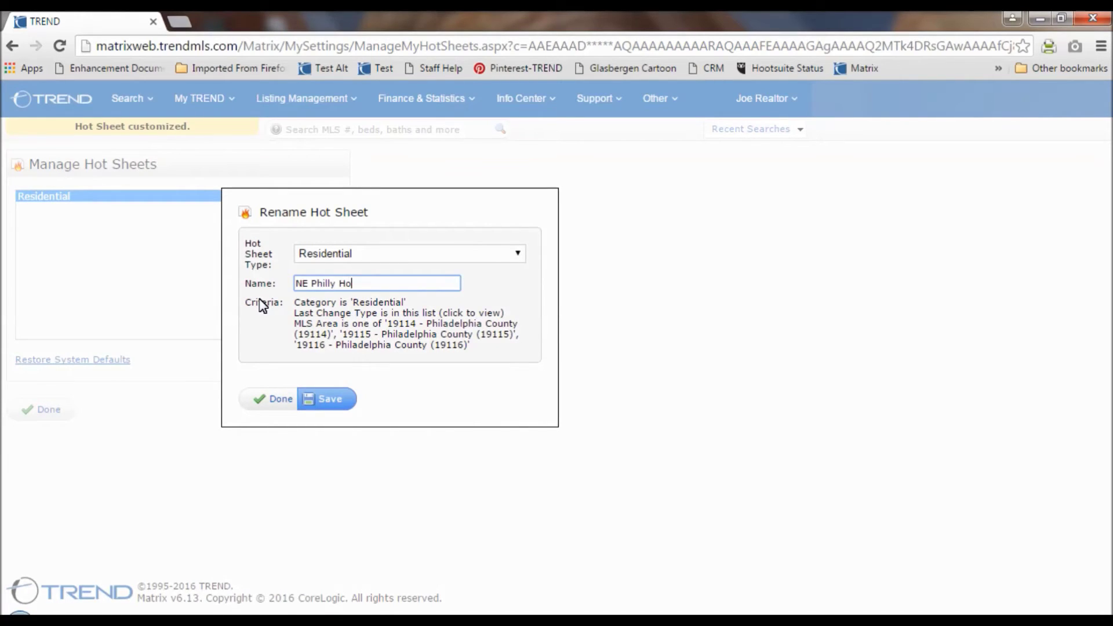
pyautogui.write('t Sheet')
pyautogui.click(325, 400)
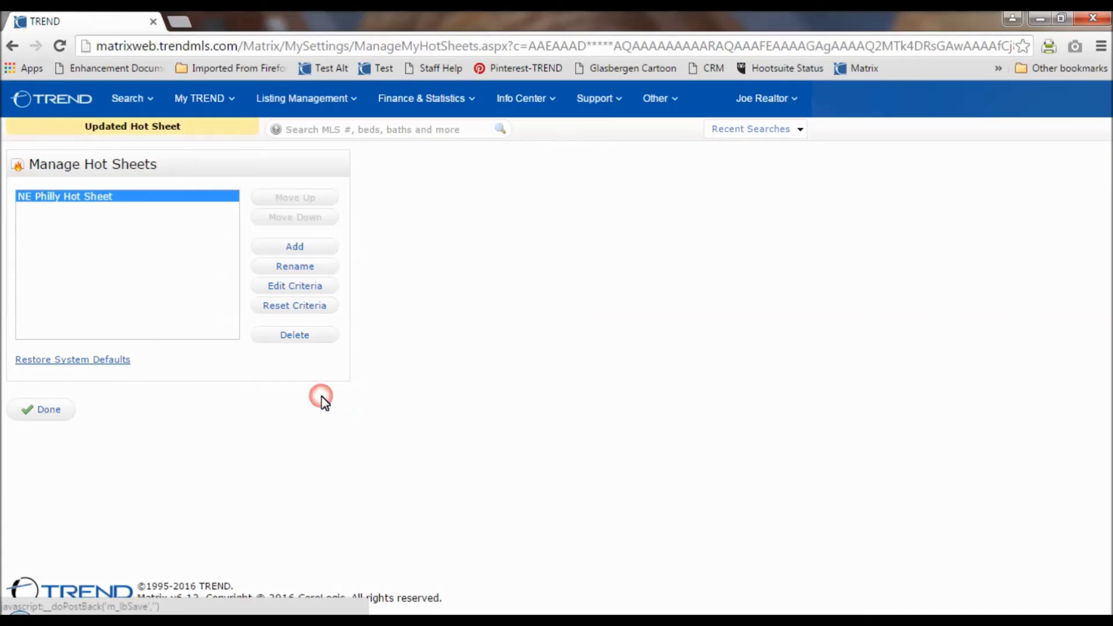
pyautogui.click(54, 92)
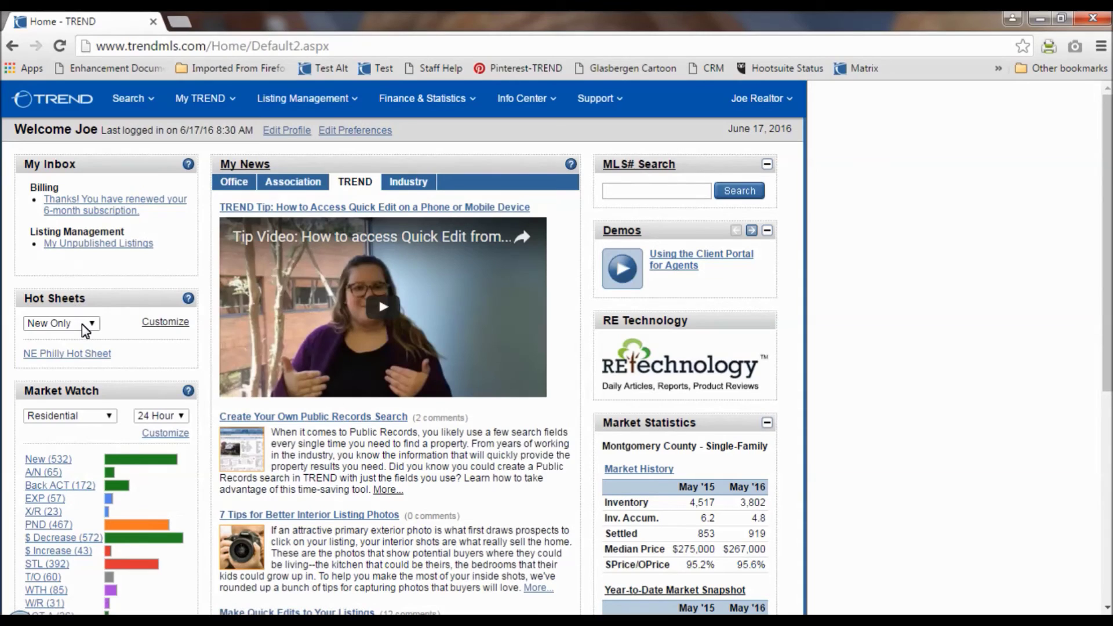
# Keep the New Only time range and open the NE Philly Hot Sheet's 26 results
pyautogui.click(84, 324)
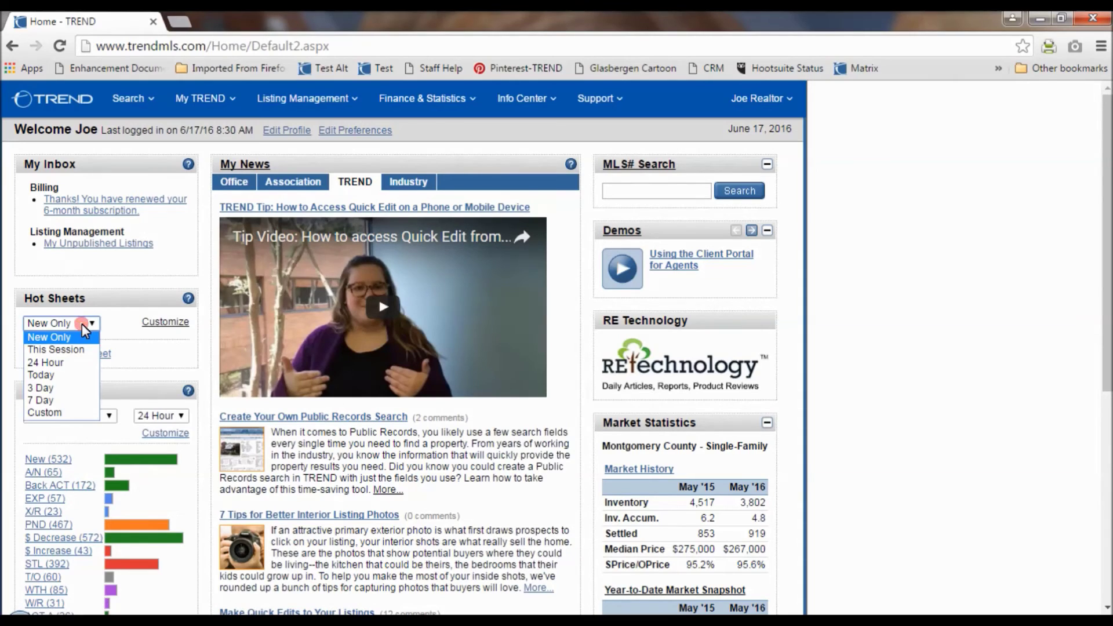
pyautogui.click(64, 338)
pyautogui.click(70, 355)
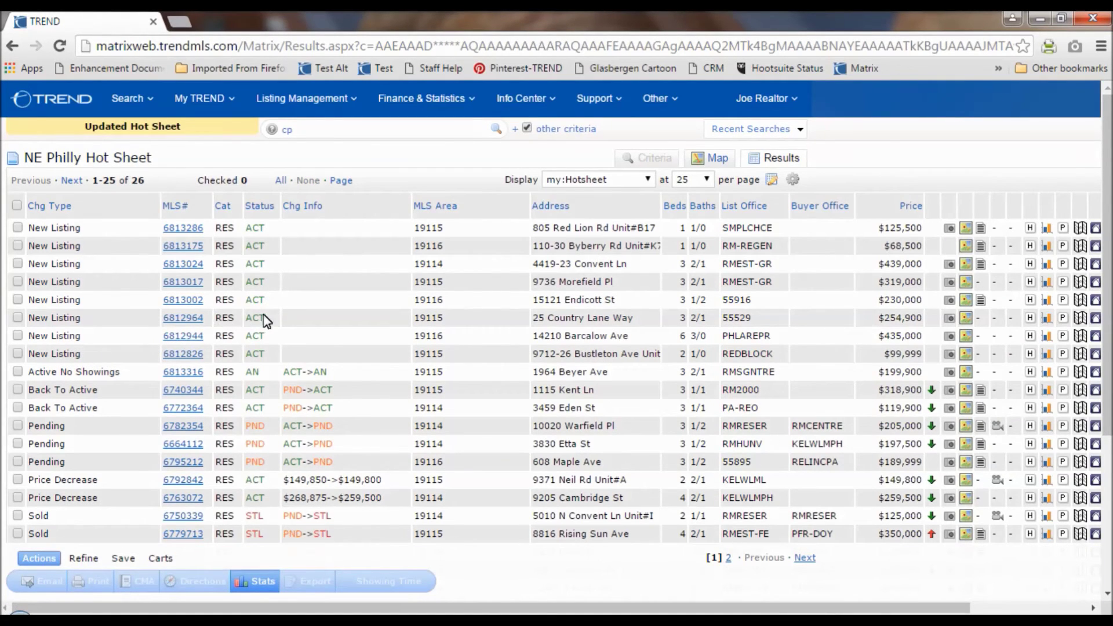
# Drag Address ahead of MLS Area and save the layout as the Hot Sheet startup default
pyautogui.moveTo(335, 212); pyautogui.dragTo(467, 222)
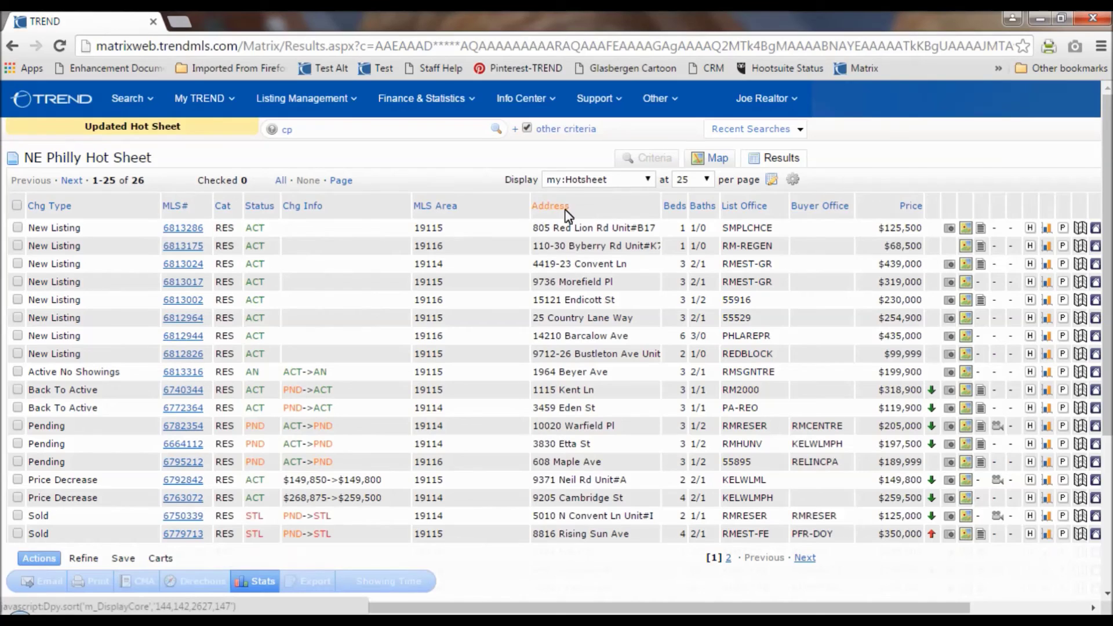
pyautogui.moveTo(589, 210); pyautogui.dragTo(423, 224)
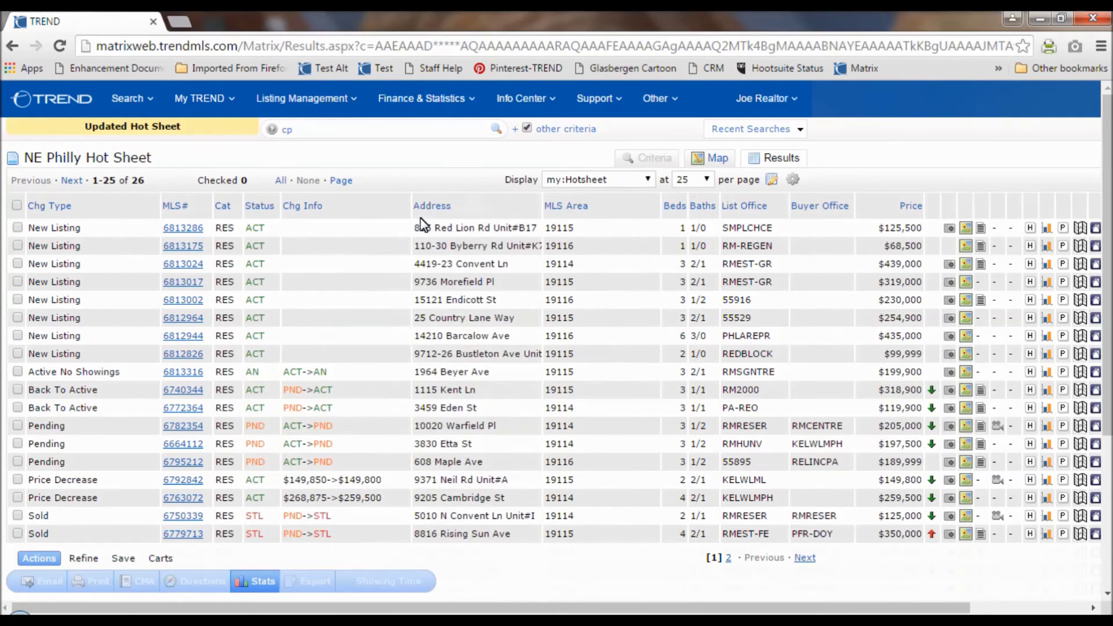
pyautogui.click(791, 181)
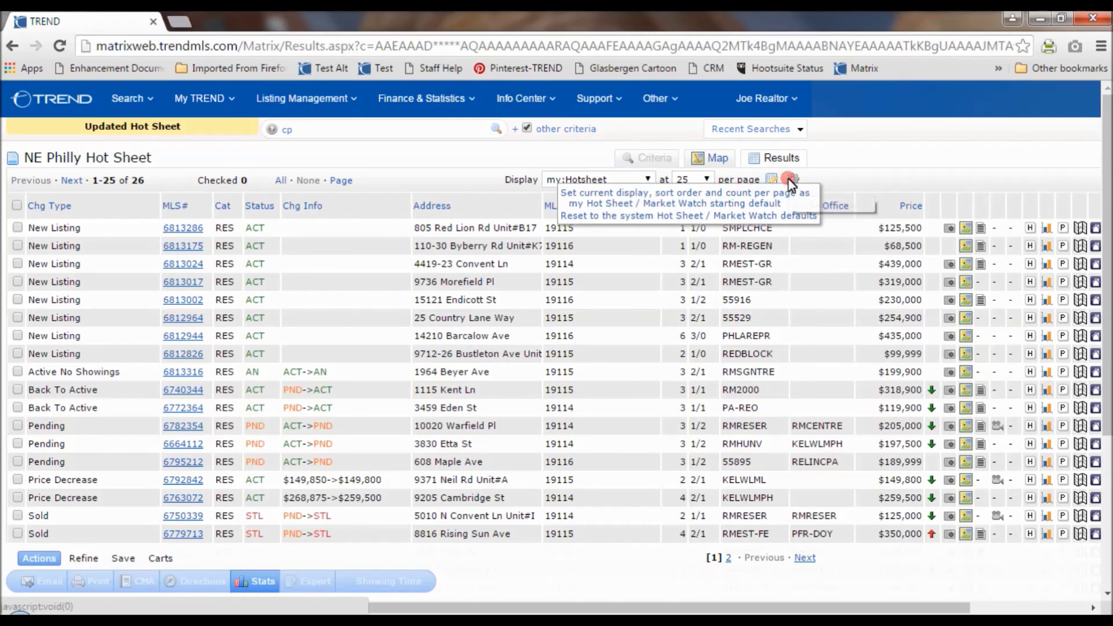
pyautogui.click(733, 203)
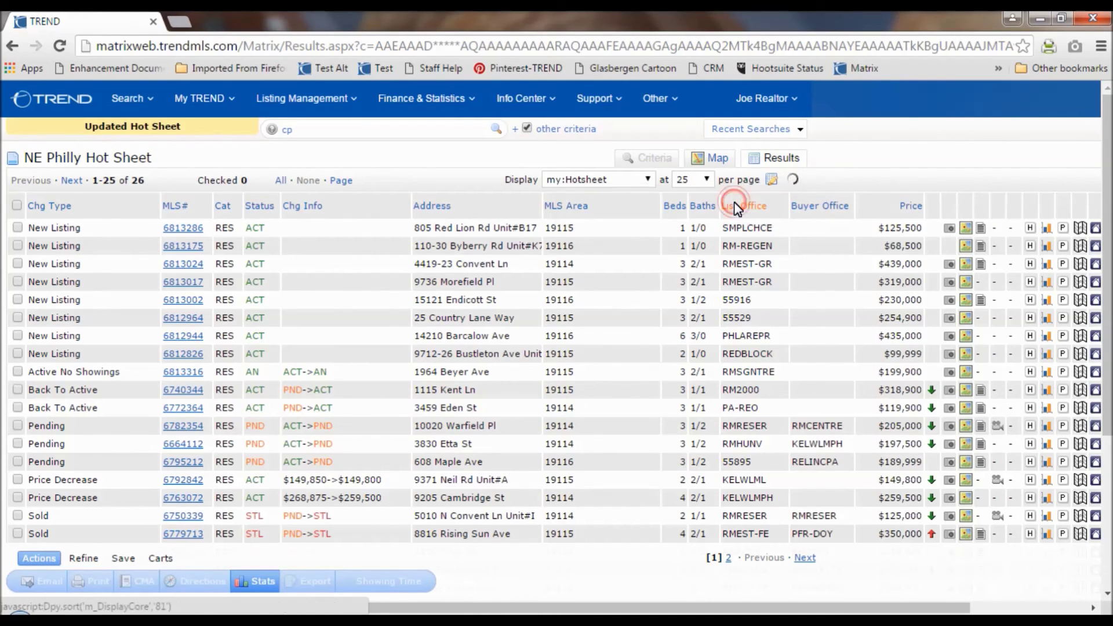